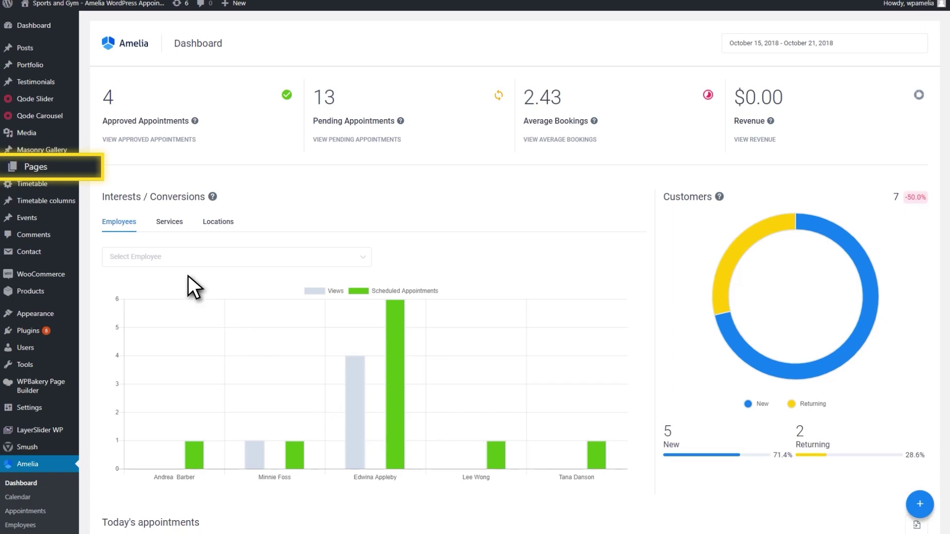
Step: Start a new page and open the Amelia Booking shortcode dialog's Select View list
click(44, 168)
click(43, 199)
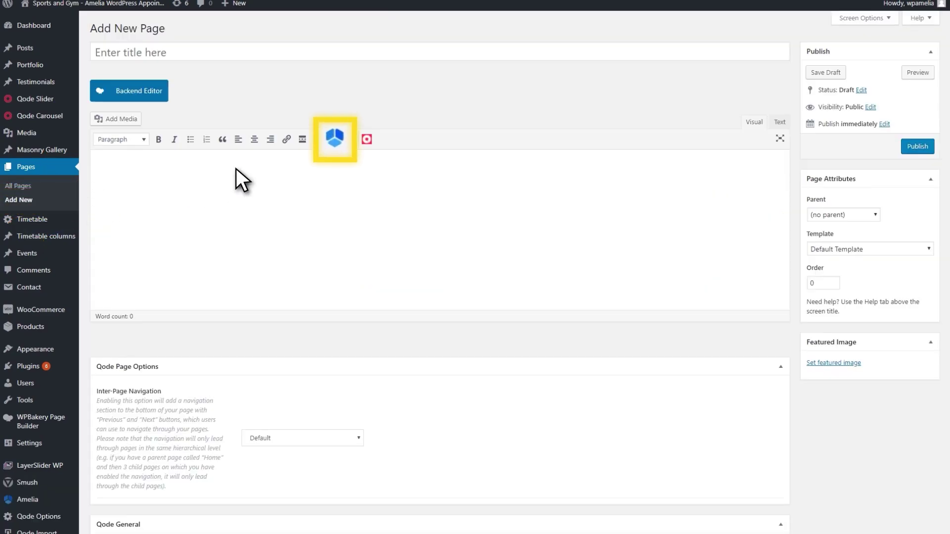
click(334, 141)
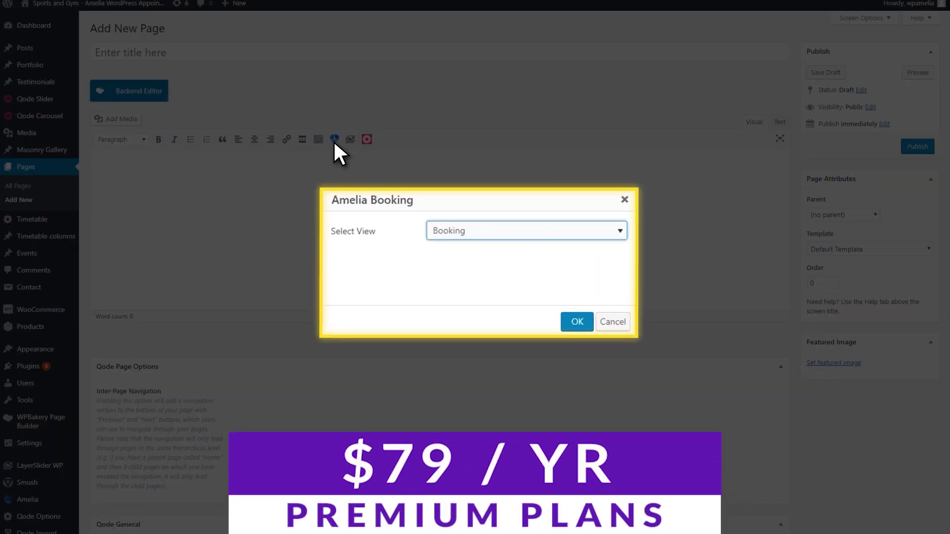
click(589, 240)
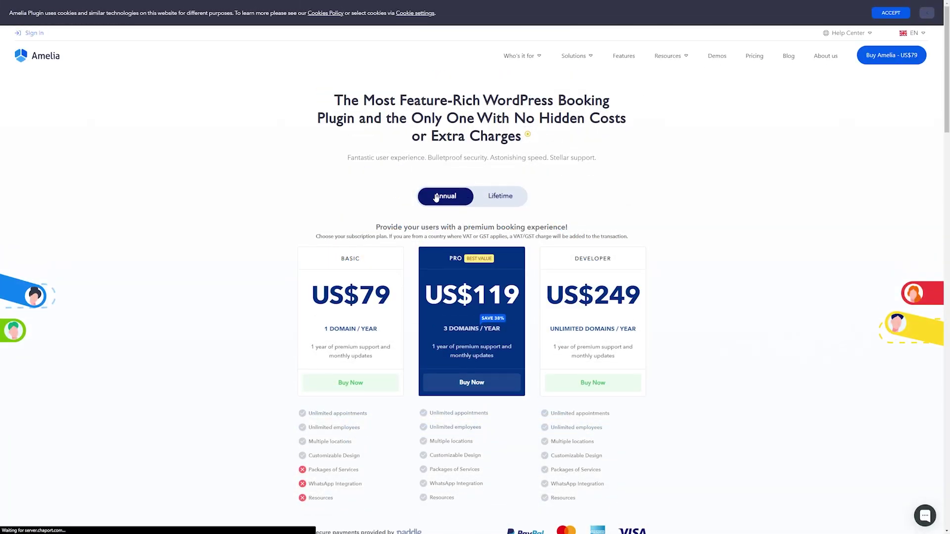
scroll(257, 303, down, 2)
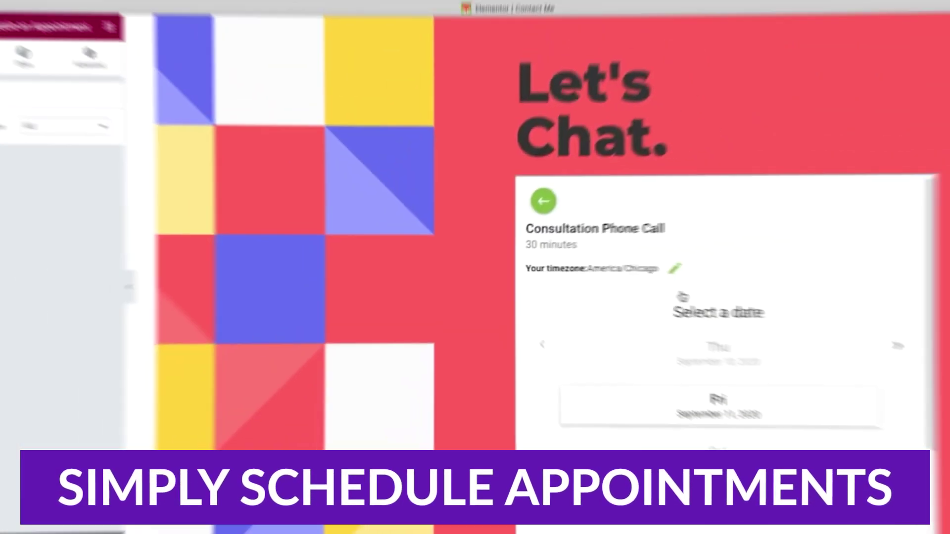
Step: Book the Consultation Phone Call at 10:30 AM on Monday, September 14, 2020
scroll(677, 295, down, 2)
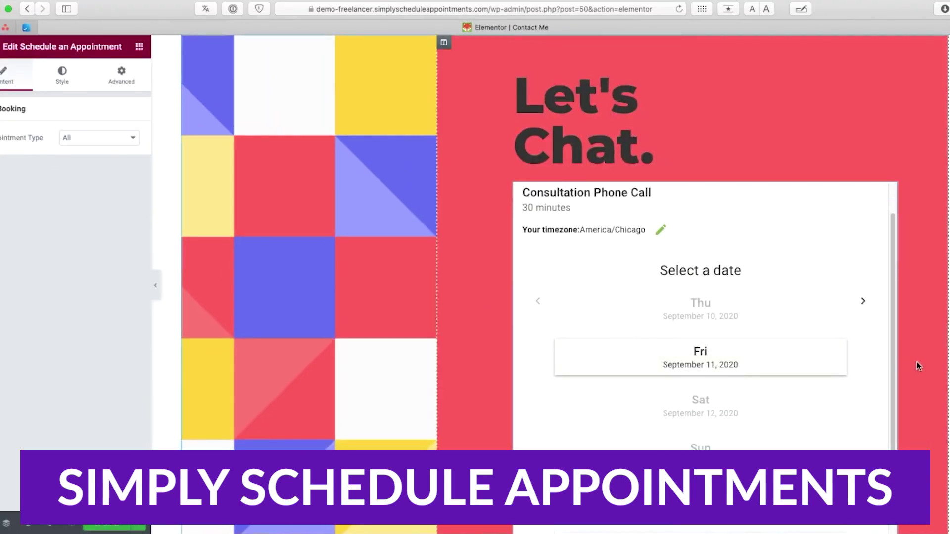
scroll(916, 362, down, 2)
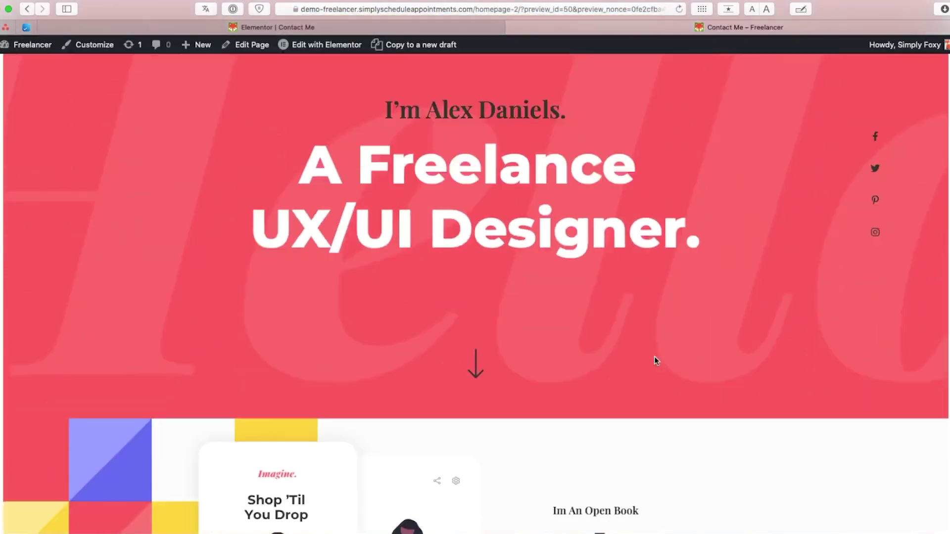
scroll(655, 361, down, 20)
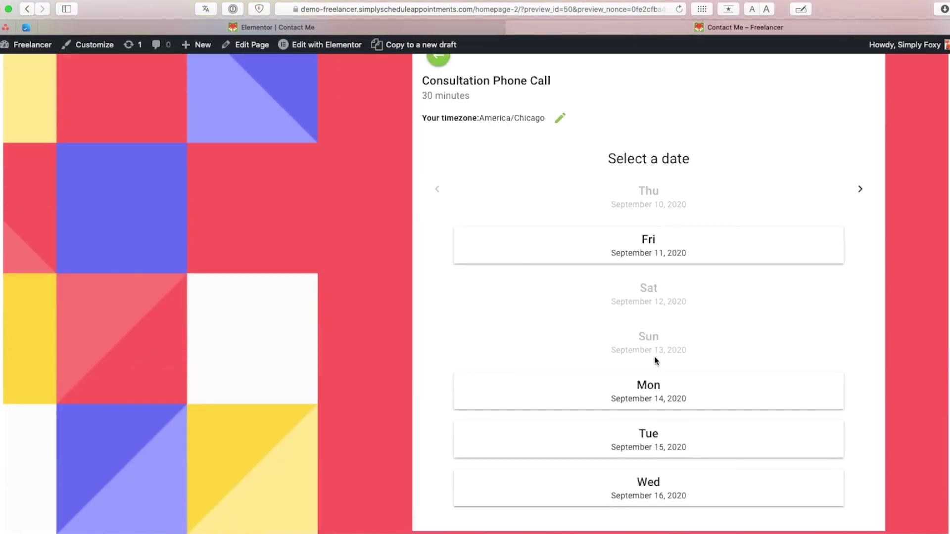
click(644, 388)
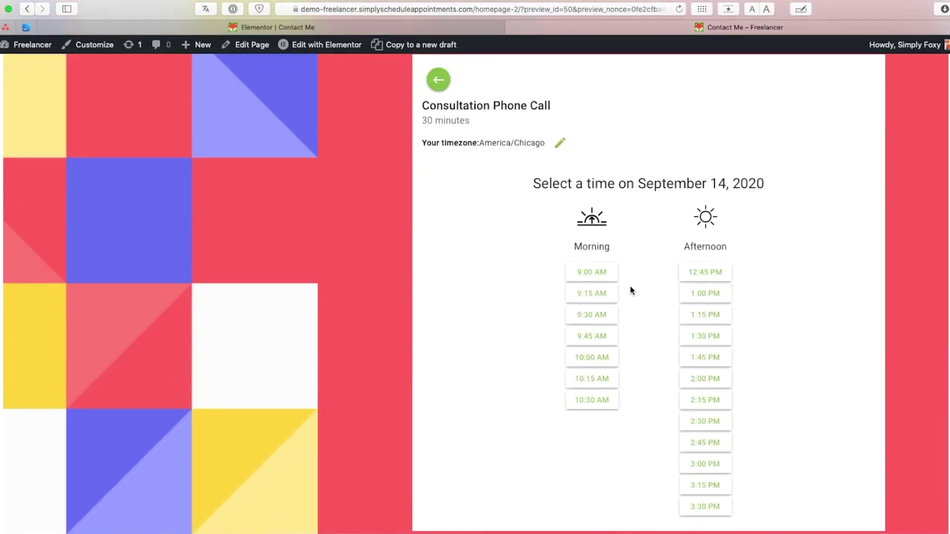
click(606, 407)
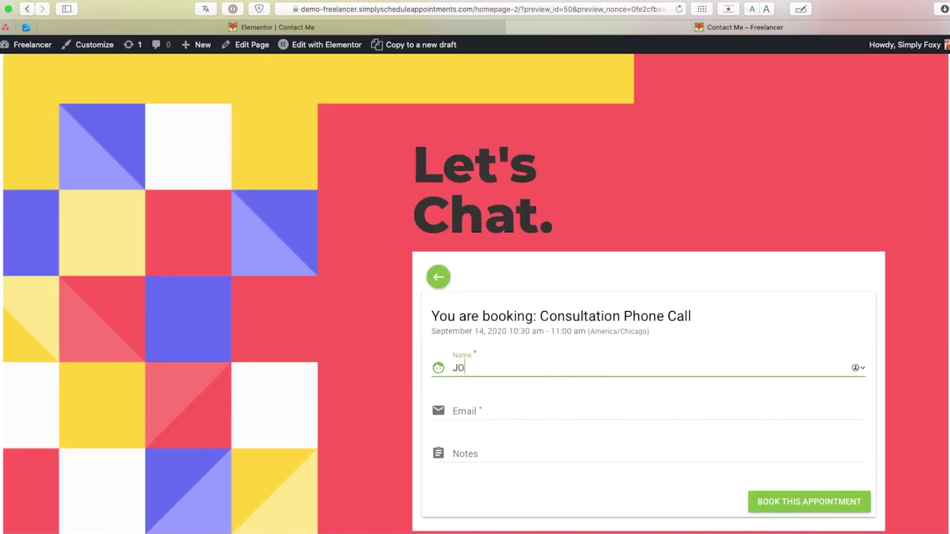
Step: Enter the booker's full name and begin typing their e-mail address
text(John Sm)
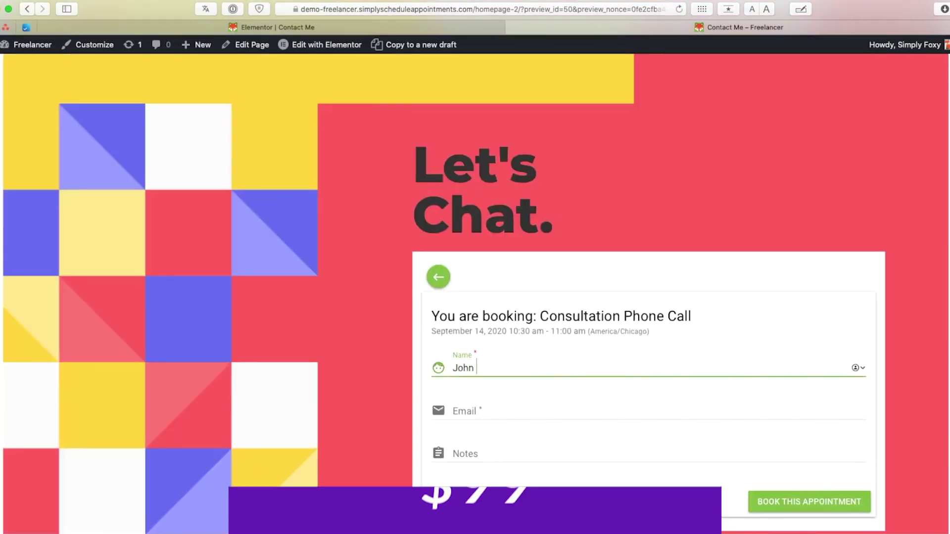
text(ith)
click(458, 411)
text(hel)
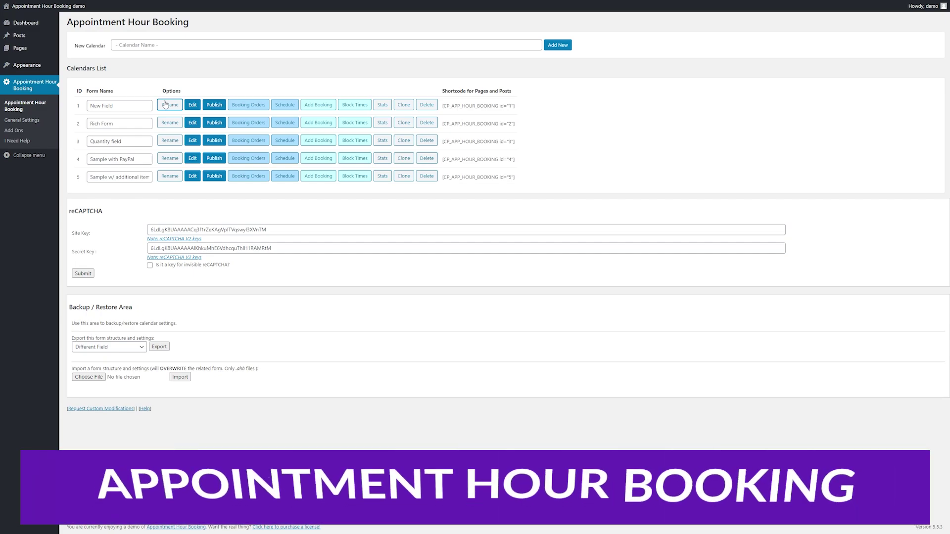
Step: Save the form name and add a Summary field above the Appointment picker
click(170, 104)
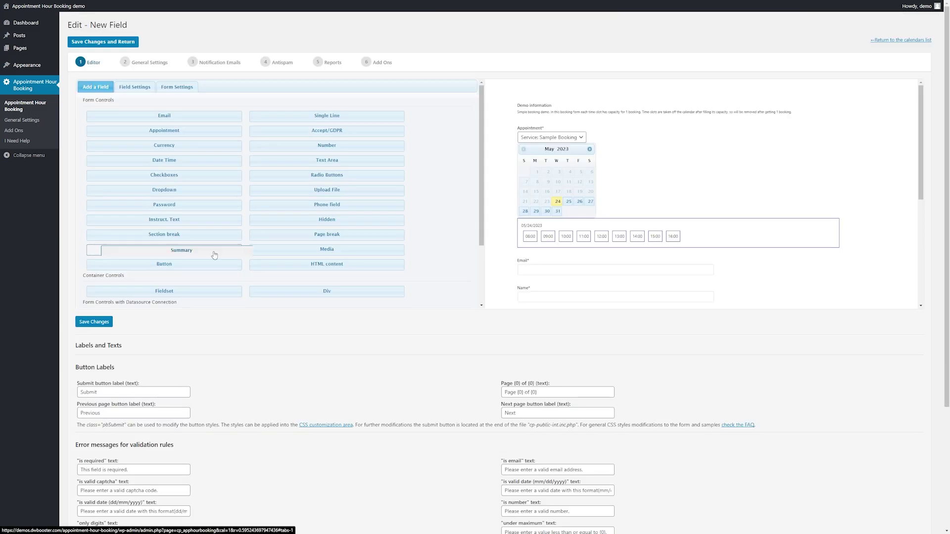
drag(214, 255, 553, 146)
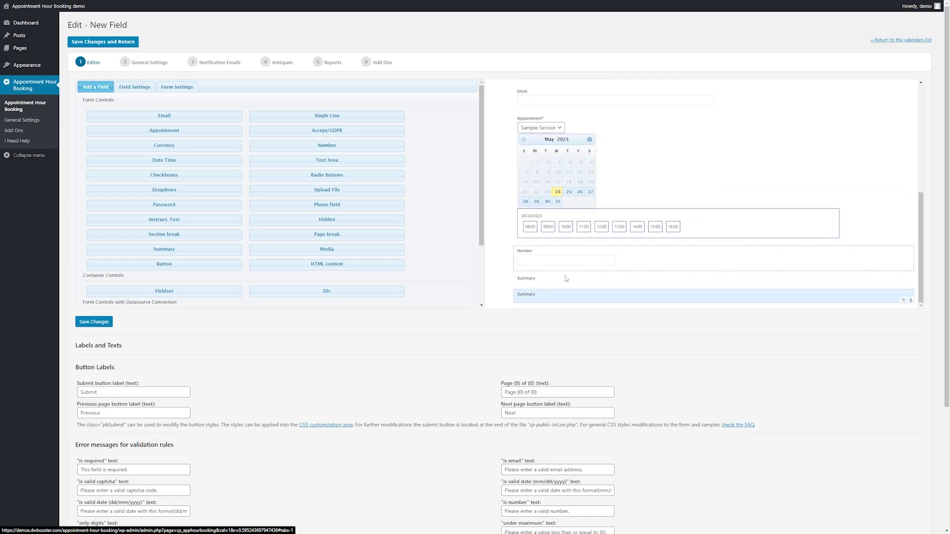
click(533, 283)
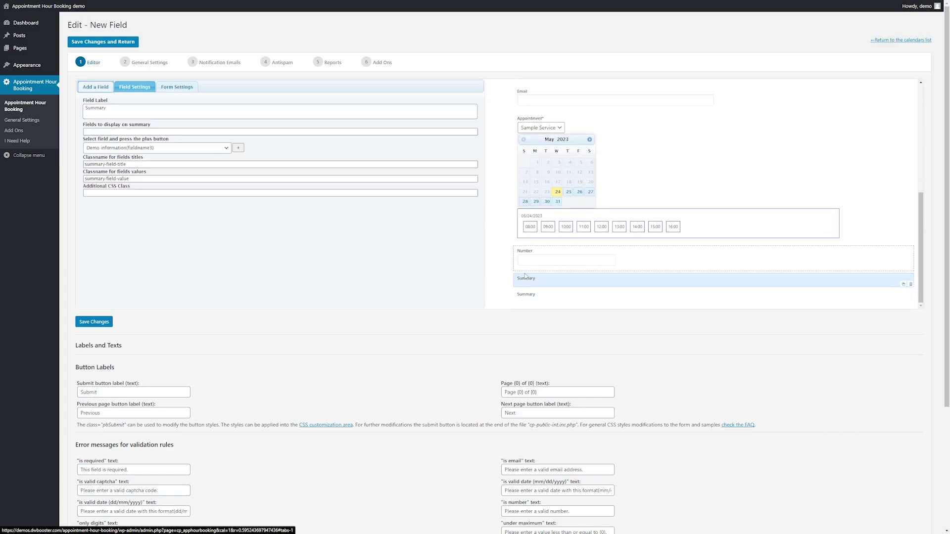
drag(526, 276, 543, 141)
Step: Add an Email field below the Number field in the form
scroll(504, 261, down, 1)
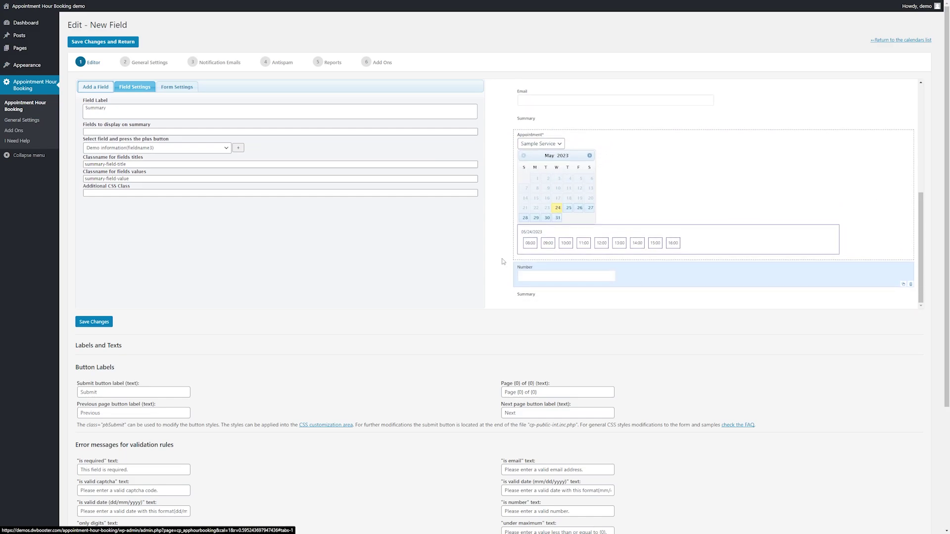
click(91, 89)
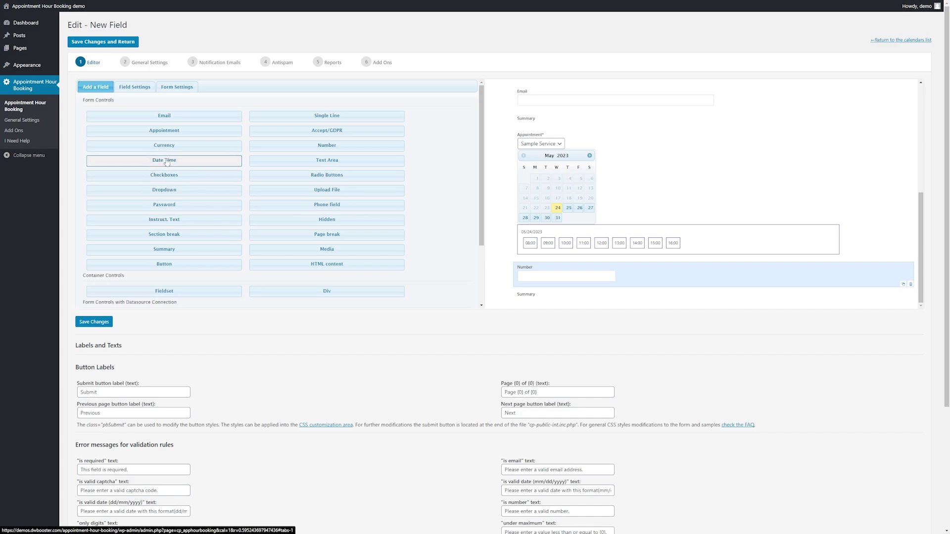
drag(206, 118, 556, 68)
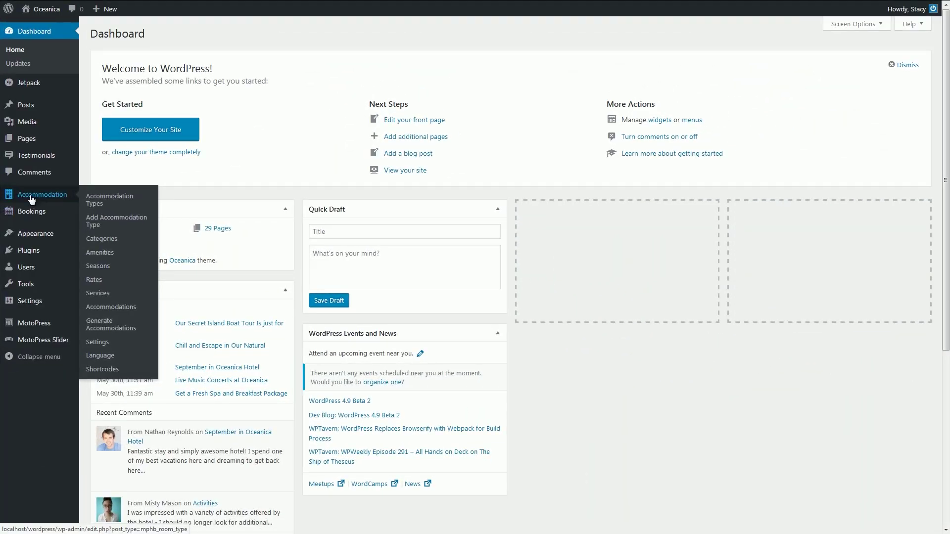
Step: Open the Superior Double Room accommodation type for editing
click(31, 197)
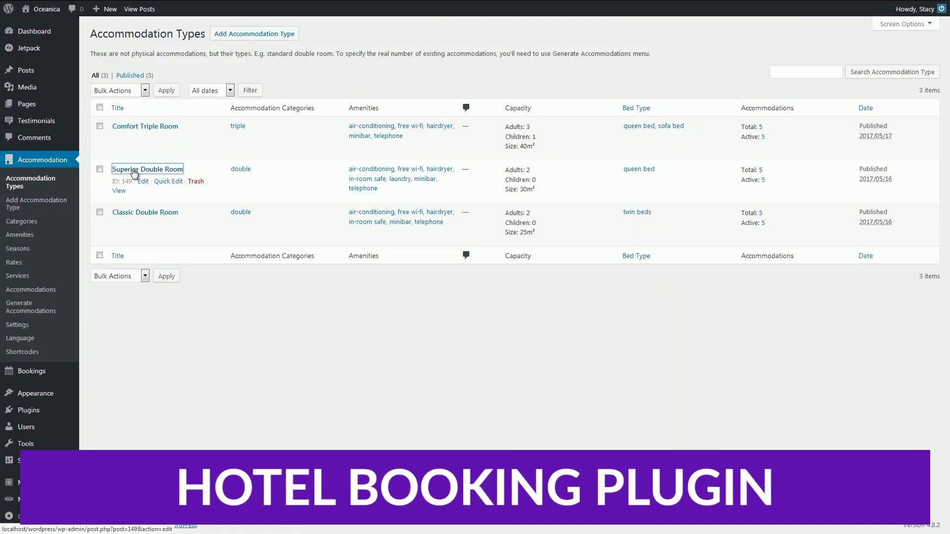
click(133, 171)
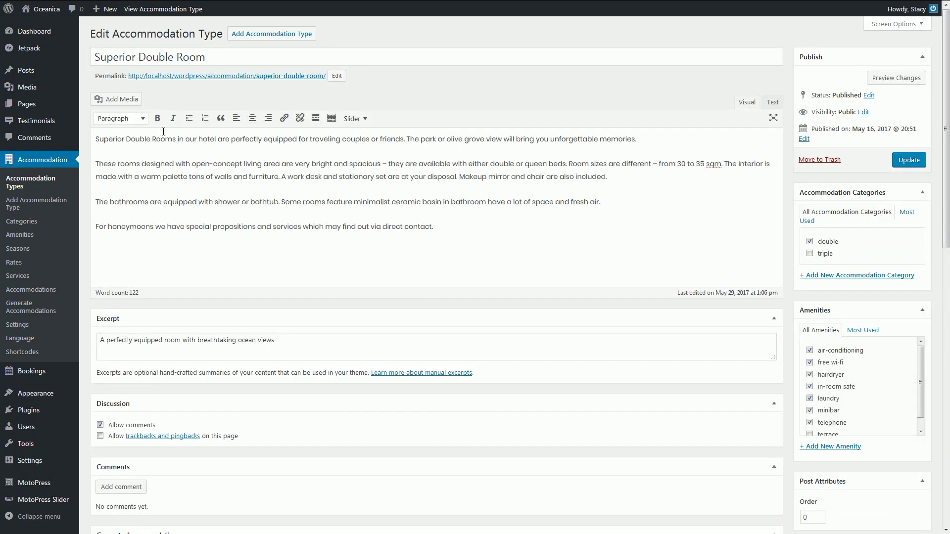
click(219, 56)
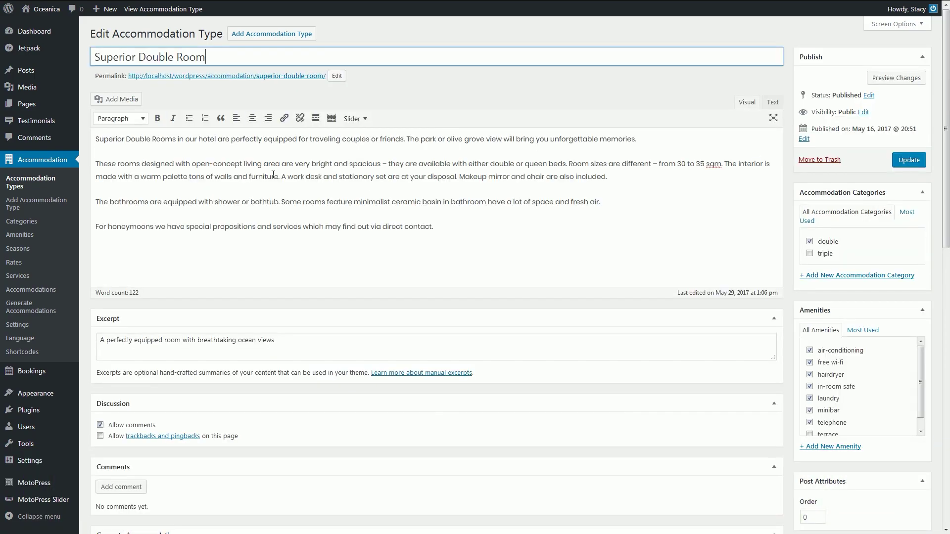
scroll(267, 217, down, 6)
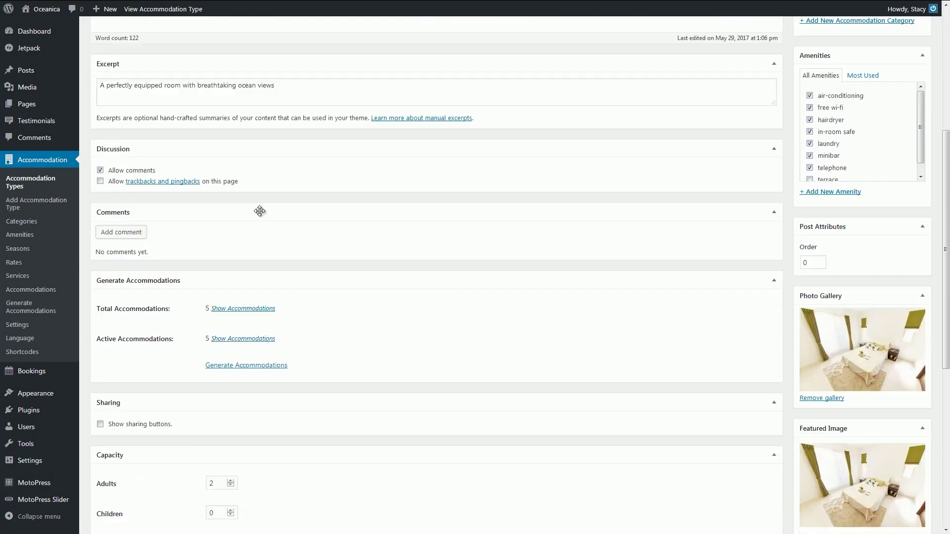
scroll(155, 252, down, 6)
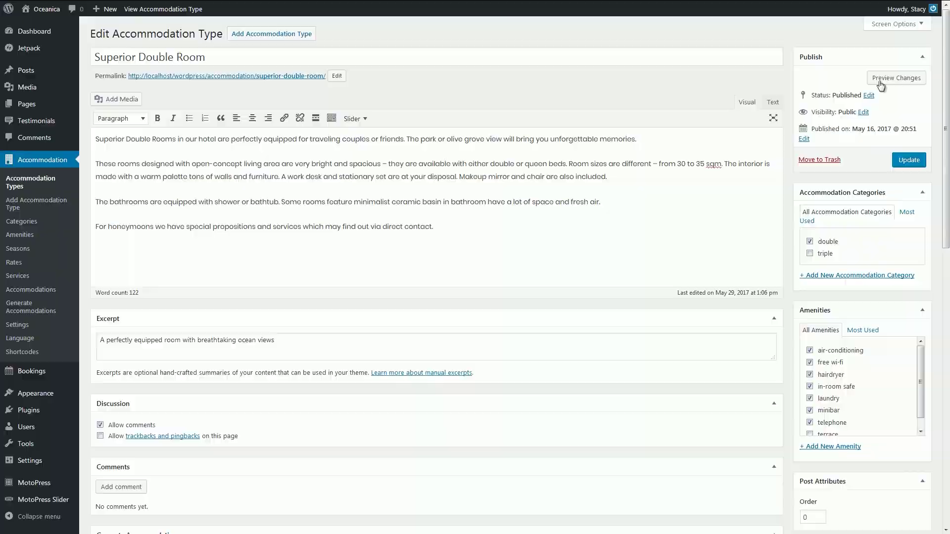
Step: Preview the room page down to its Reservation Form, then go to Generate Accommodations
click(879, 77)
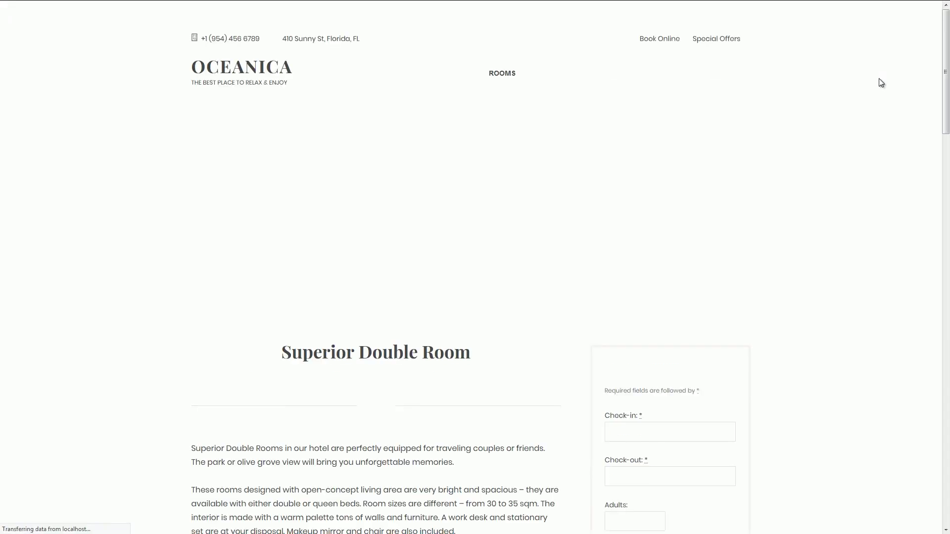
scroll(619, 228, down, 7)
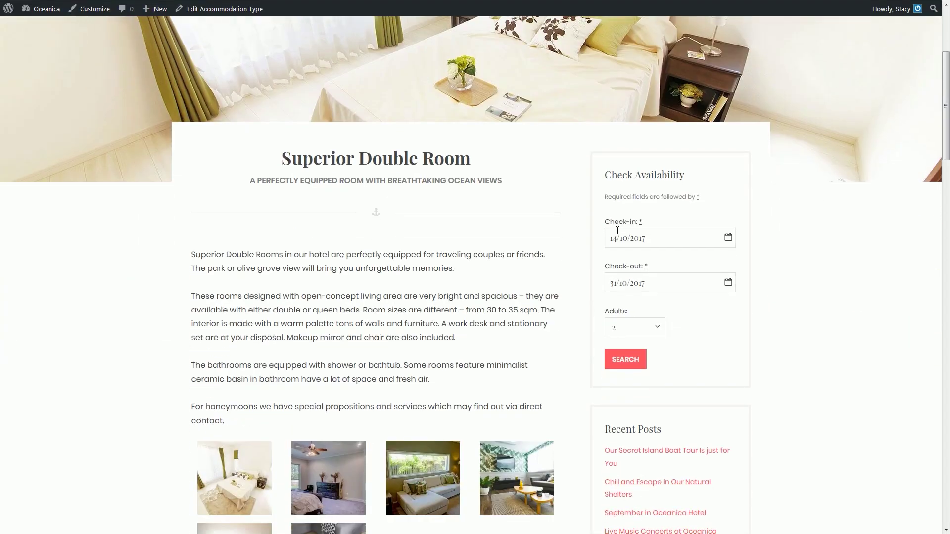
scroll(618, 231, down, 15)
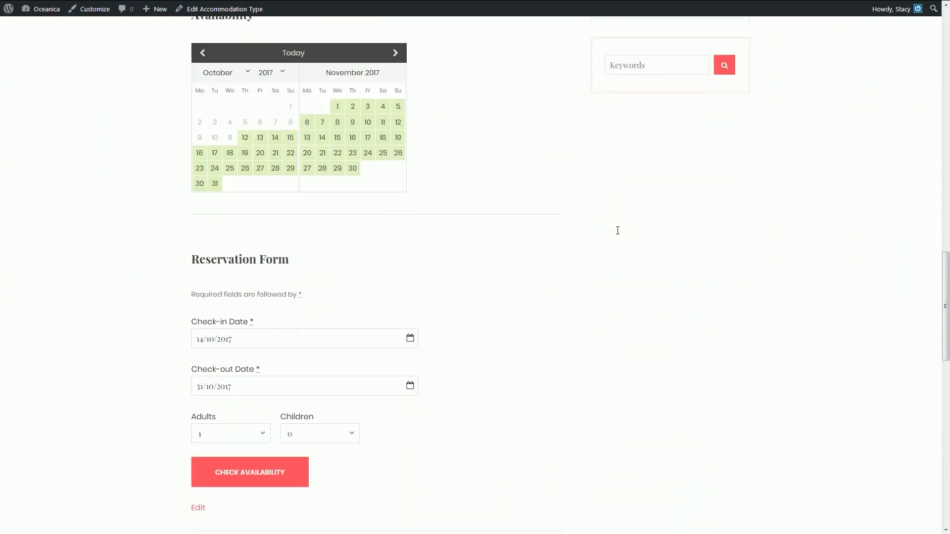
key(ctrl+w)
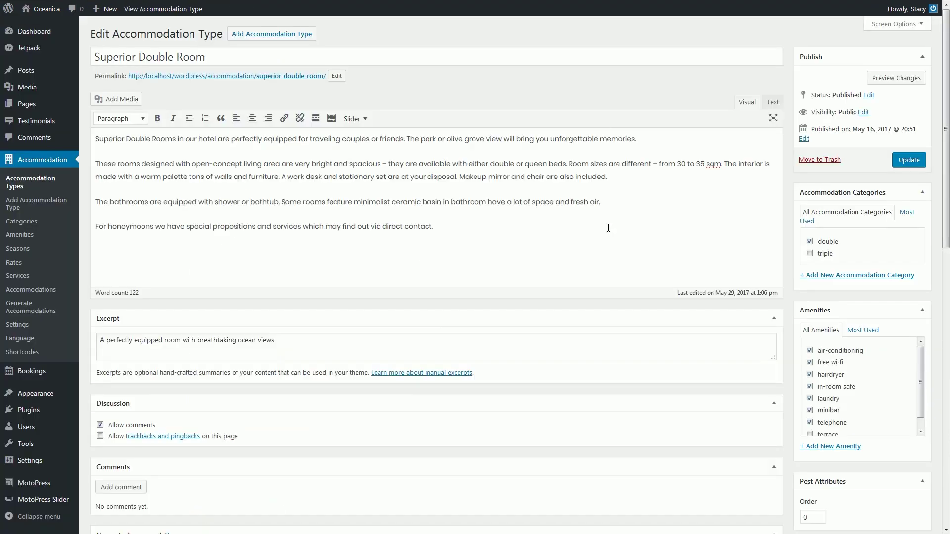
click(13, 311)
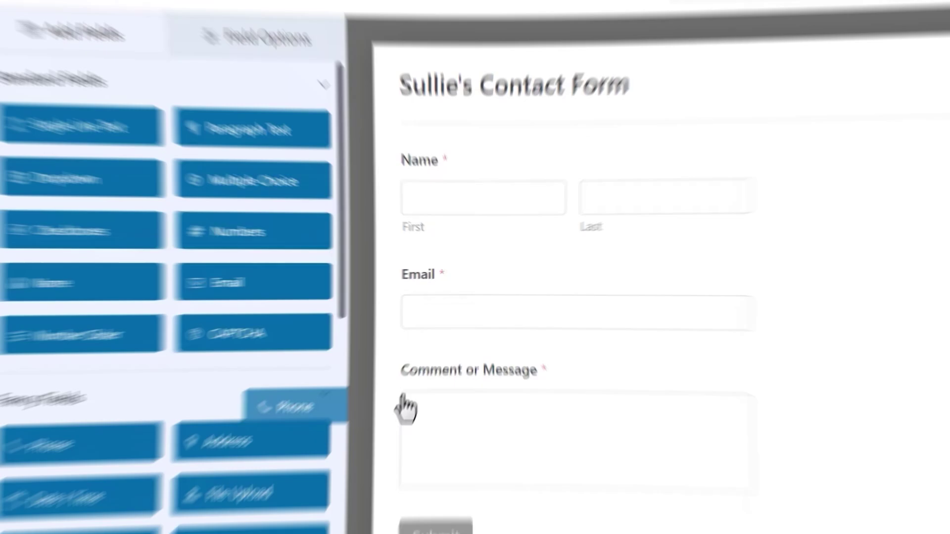
Step: Add Phone and Website / URL fields between Email and Comment in the contact form
drag(403, 407, 617, 330)
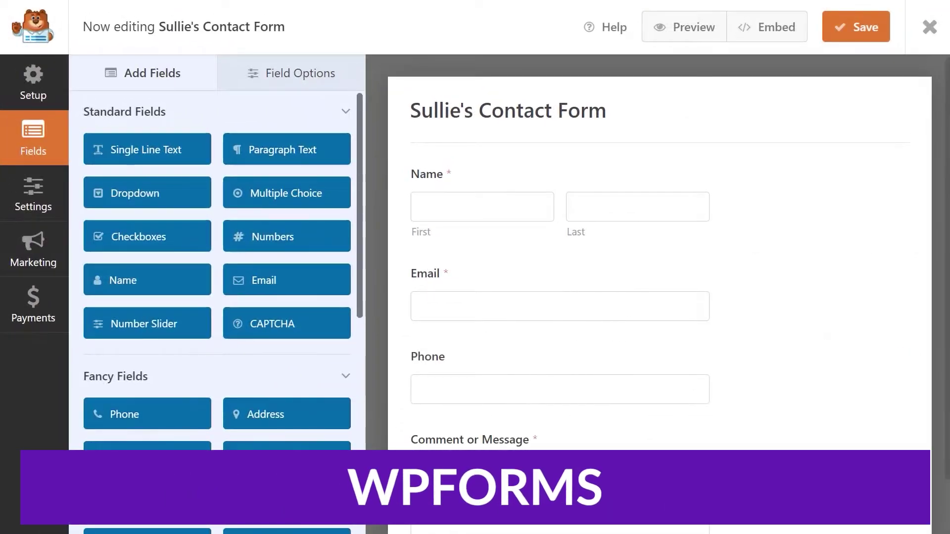
drag(287, 458, 646, 416)
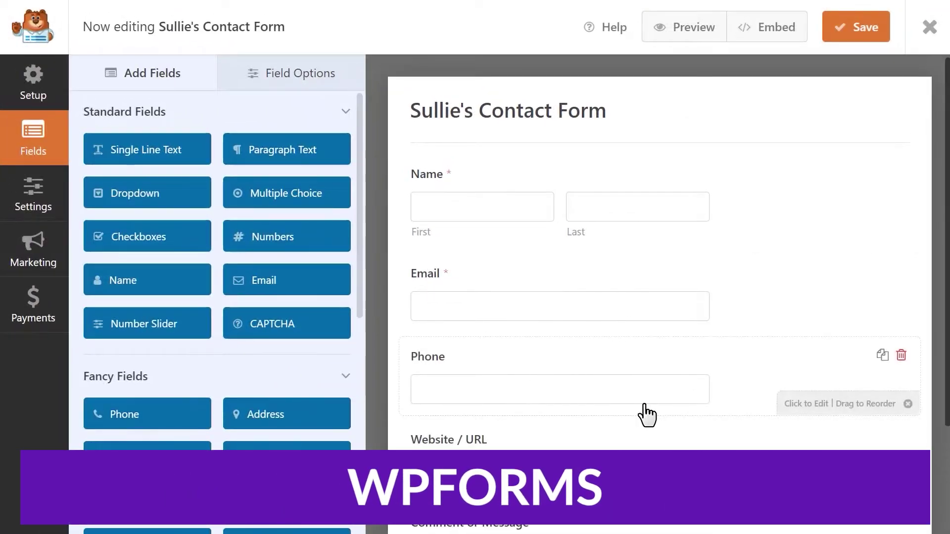
scroll(646, 416, down, 3)
drag(270, 414, 649, 318)
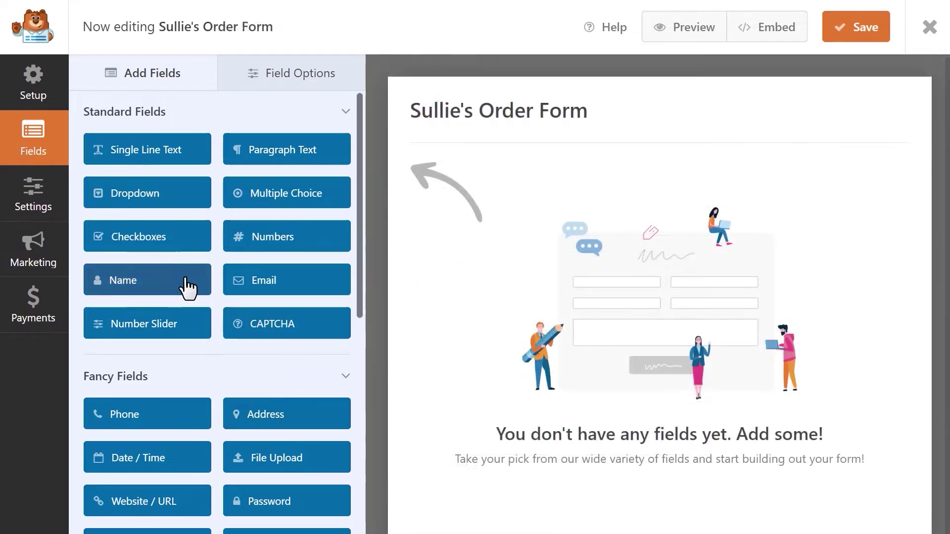
Step: Add a Name field to the empty order form and an Address field below Phone
click(187, 287)
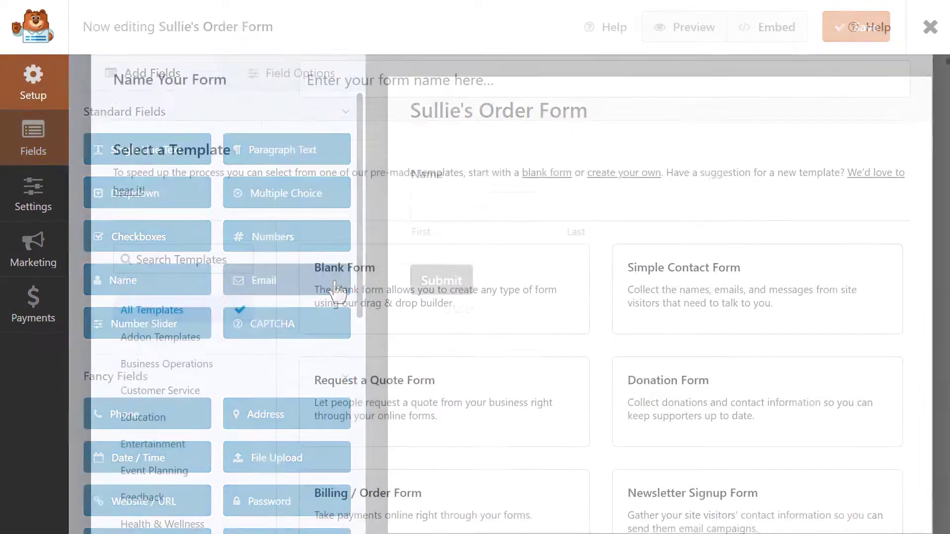
scroll(601, 297, down, 15)
scroll(601, 297, down, 20)
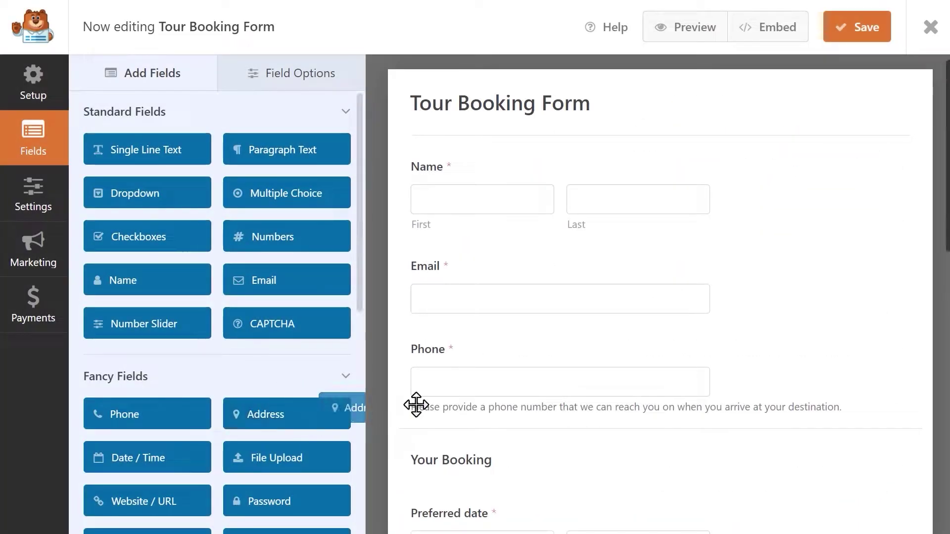
drag(415, 405, 505, 411)
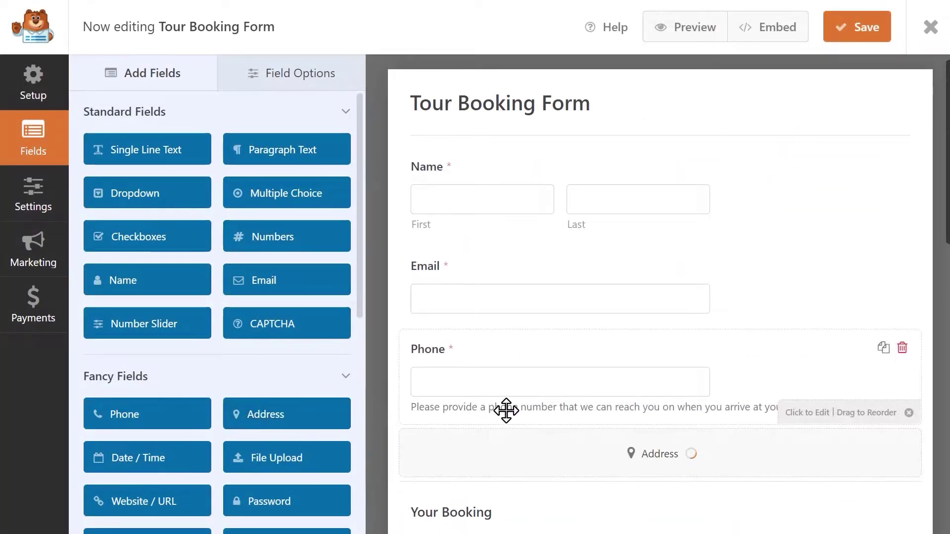
scroll(509, 419, down, 12)
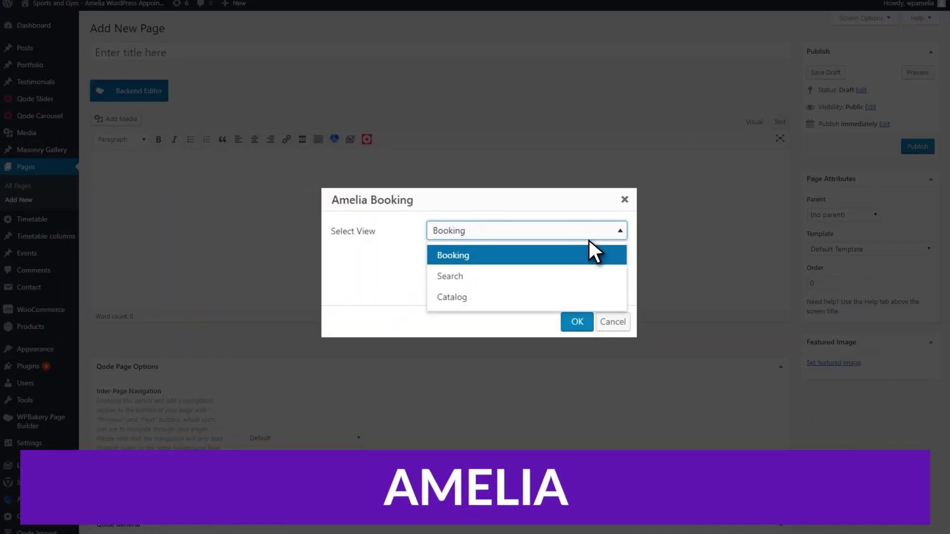
Step: Insert the Booking view [ameliabooking] shortcode, publish the page, and view it live
click(570, 260)
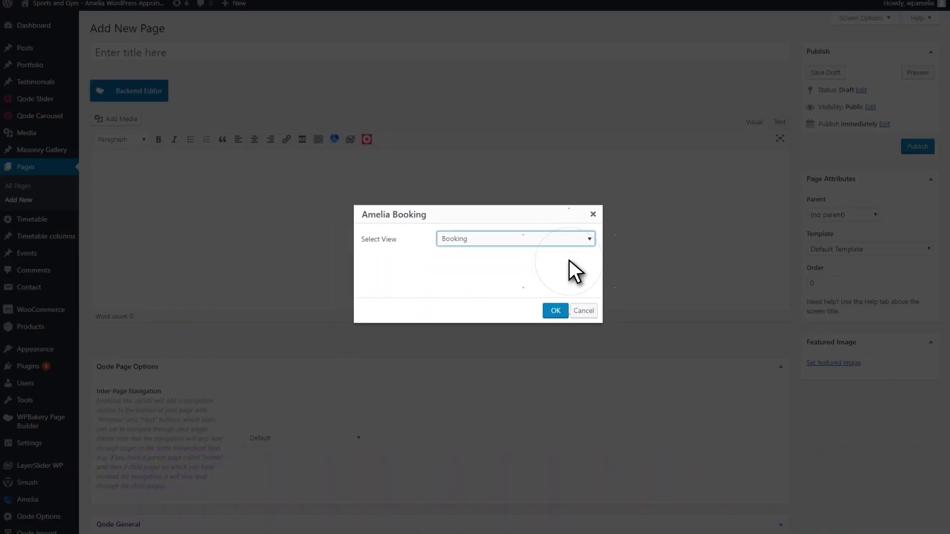
click(556, 311)
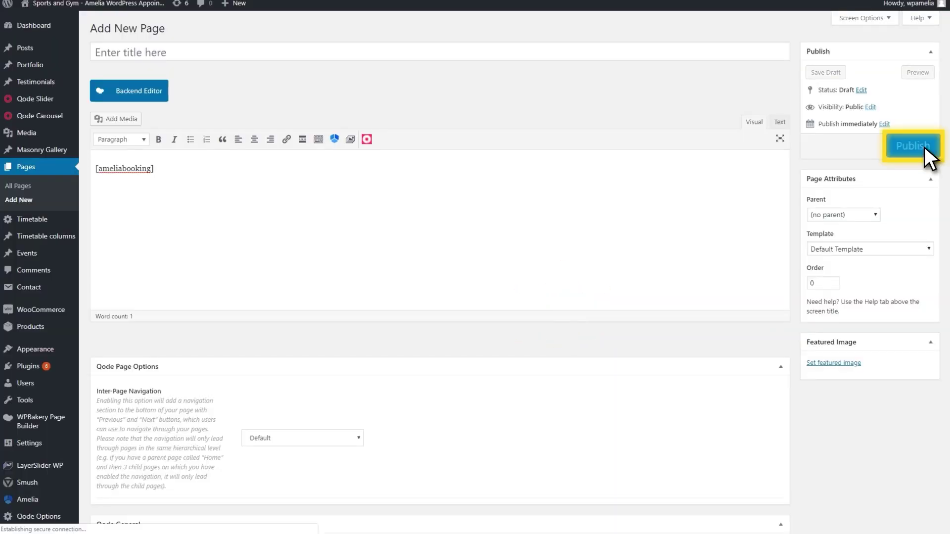
click(923, 147)
click(208, 99)
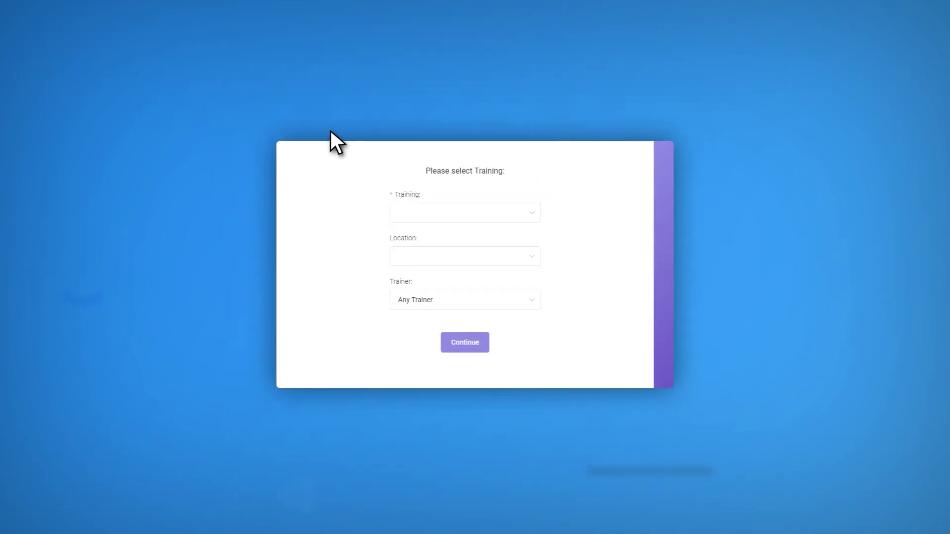
Step: Choose Aerobic as the training, open the Location list, then go to Amelia's pricing page
click(532, 210)
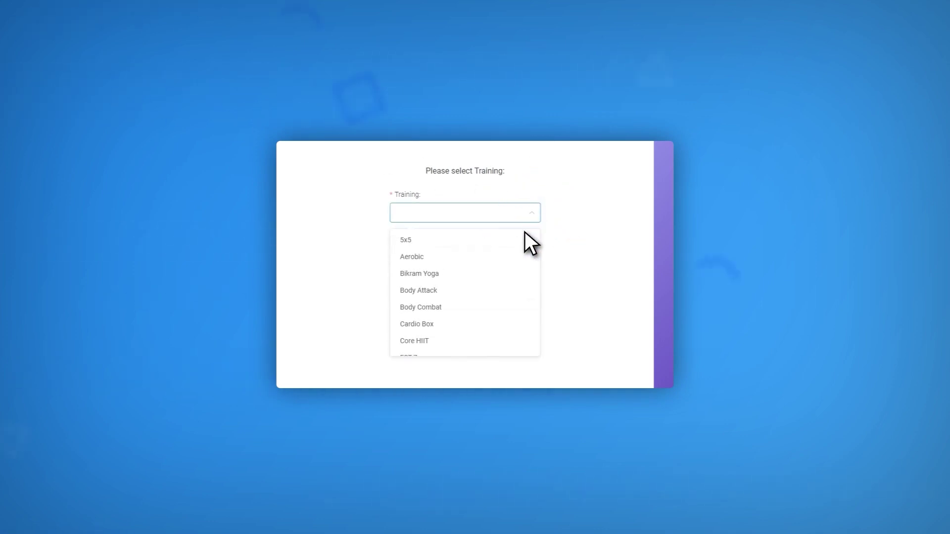
click(516, 258)
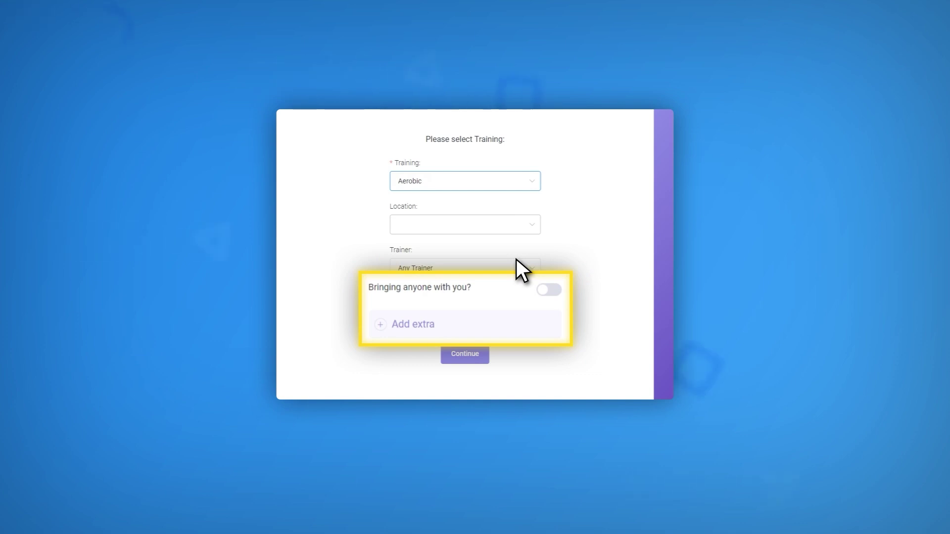
click(531, 225)
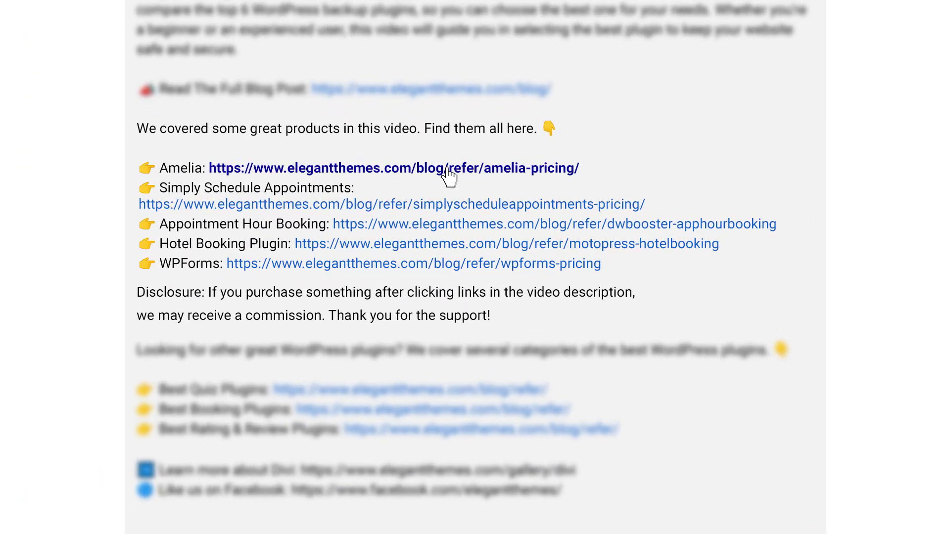
click(448, 171)
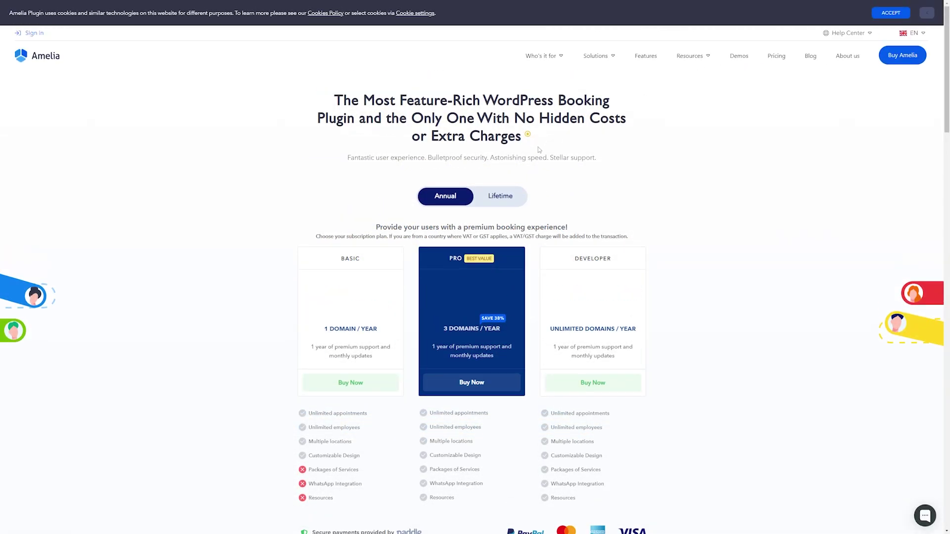
Step: Scroll down to the Basic US$79, Pro US$119 and Developer US$249 price cards
scroll(257, 303, down, 2)
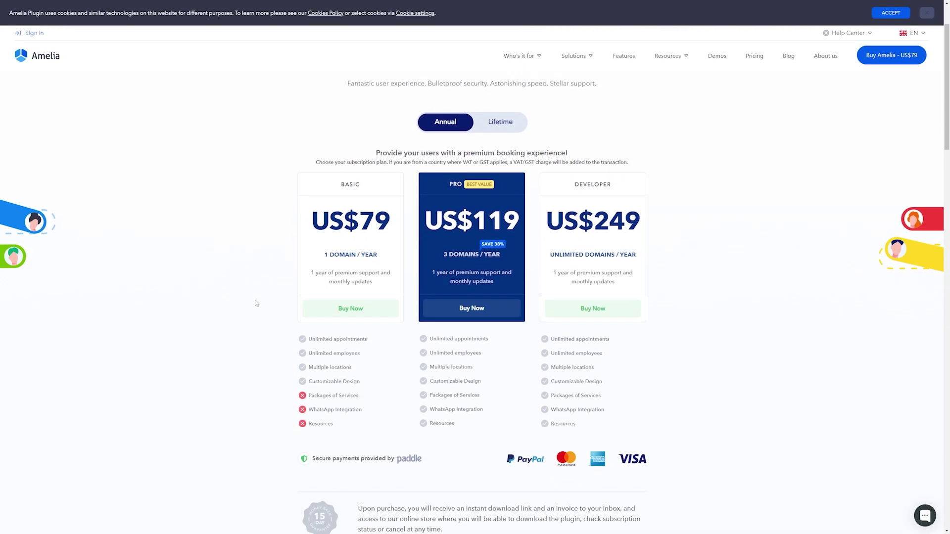